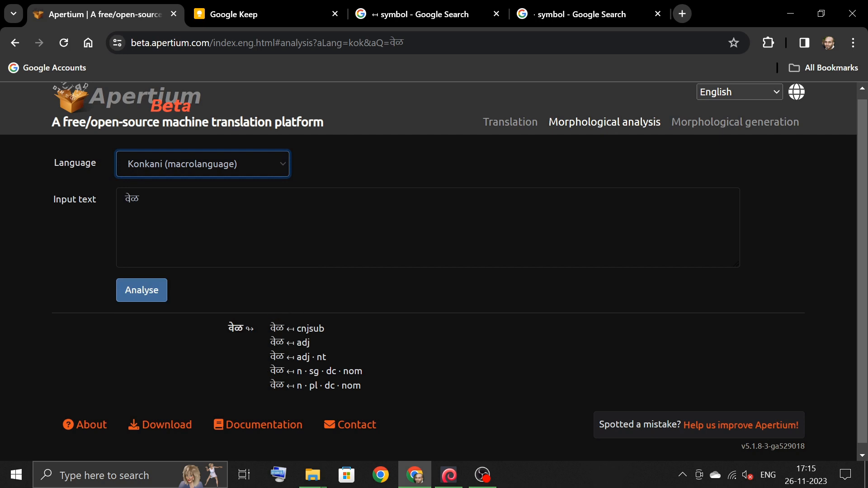
Examine the Konkani analyses listed for वेळ, highlighting the adj · nt, n · sg · dc · nom and cnjsub readings.
{"action": "left_click_drag", "start_coordinate": [270, 357], "coordinate": [385, 378]}
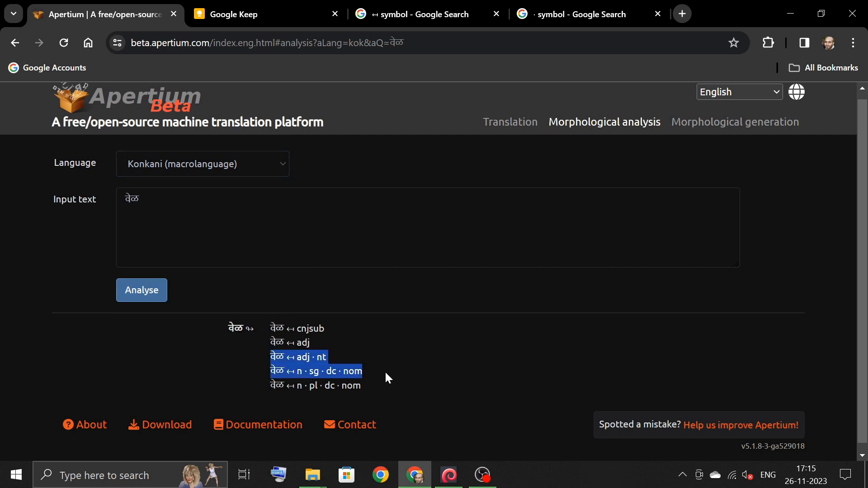
{"action": "left_click", "coordinate": [326, 355]}
{"action": "left_click_drag", "start_coordinate": [270, 328], "coordinate": [330, 327]}
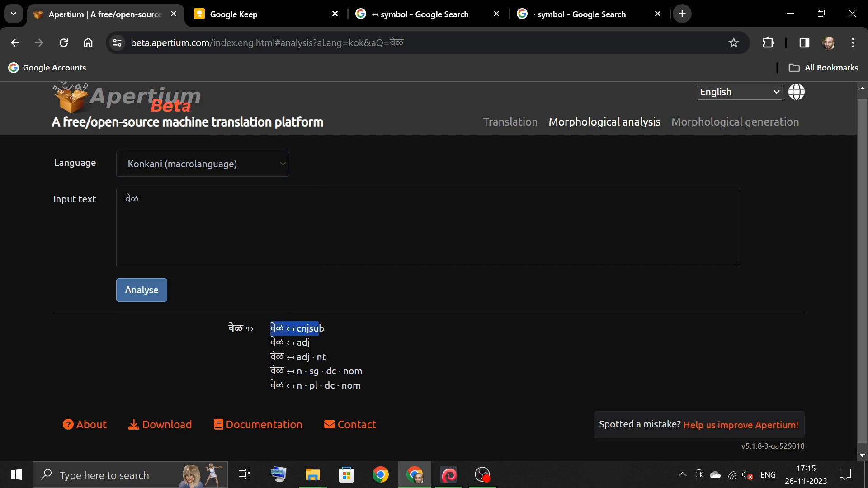
{"action": "left_click", "coordinate": [330, 326]}
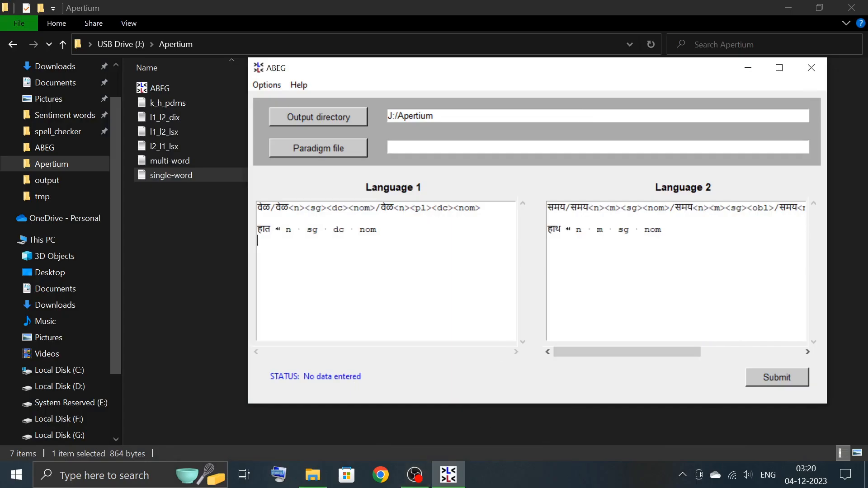
In ABEG, generate the Apertium entries for the single-word pairs वेळ/समय and हात/हाथ without a paradigm file.
{"action": "left_click", "coordinate": [257, 229]}
{"action": "left_click", "coordinate": [605, 208]}
{"action": "left_click", "coordinate": [613, 230]}
{"action": "left_click", "coordinate": [376, 229]}
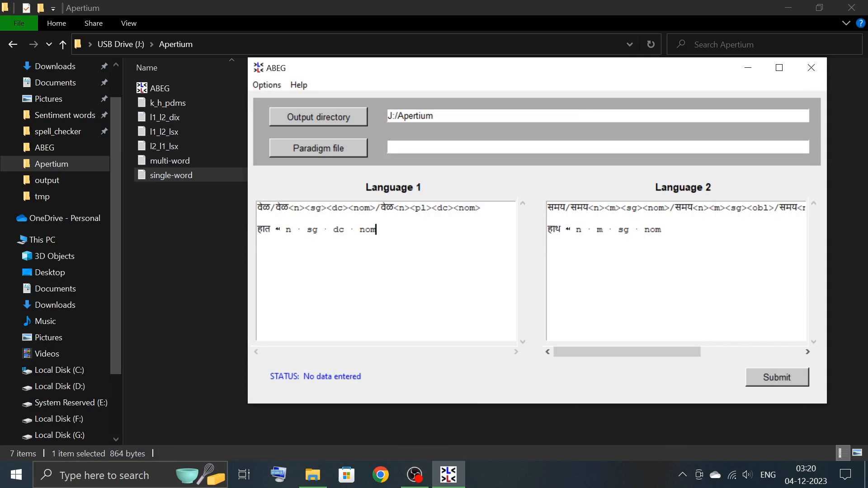
{"action": "left_click", "coordinate": [768, 380]}
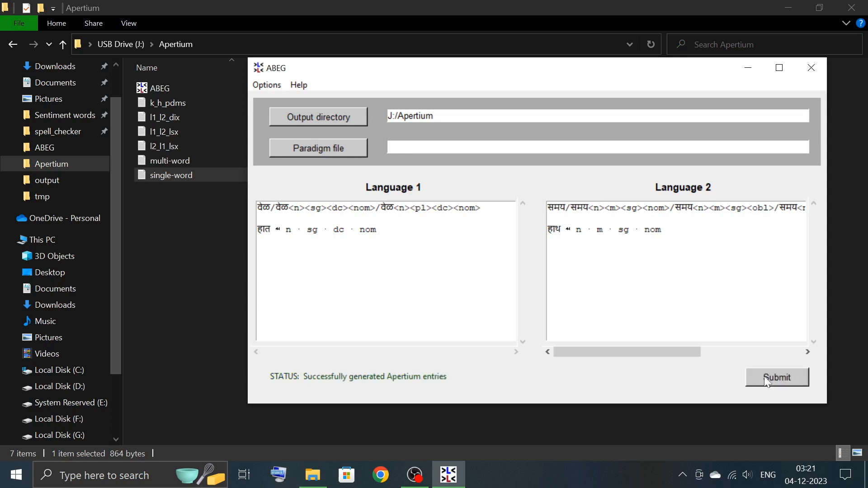
Open the generated l1_l2_dix file, enlarge its text to 160% and examine the bilingual dictionary entries.
{"action": "left_click", "coordinate": [192, 117]}
{"action": "double_click", "coordinate": [191, 117]}
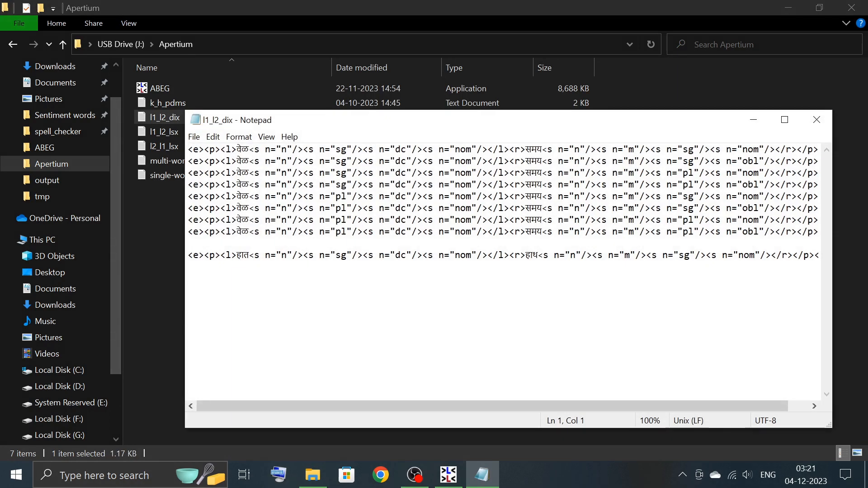
{"action": "key", "text": "ctrl+plus"}
{"action": "key", "text": "ctrl+plus"}
{"action": "key", "text": "ctrl+plus"}
{"action": "key", "text": "ctrl+plus"}
{"action": "key", "text": "ctrl+plus"}
{"action": "key", "text": "ctrl+plus"}
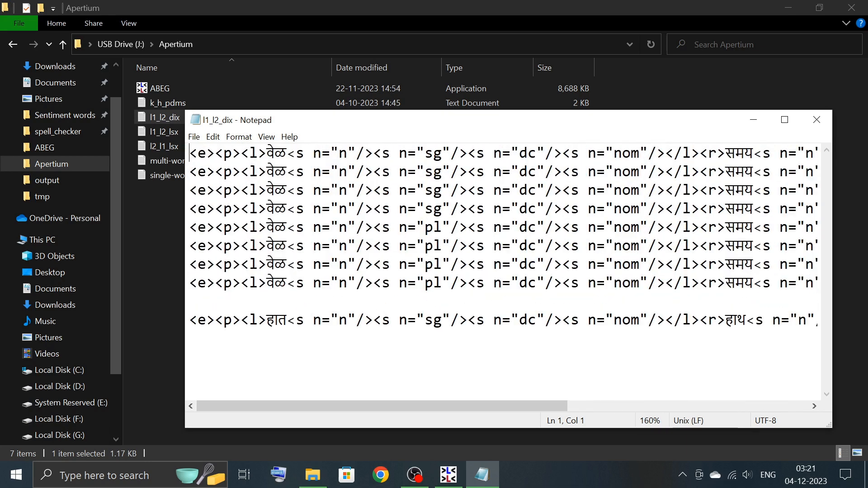
{"action": "left_click_drag", "start_coordinate": [455, 404], "coordinate": [392, 406]}
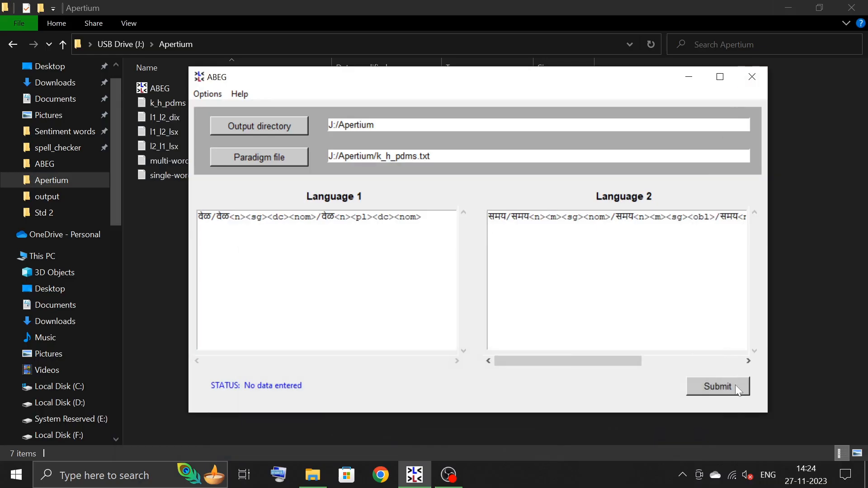
Generate the entries for वेळ and समय using the paradigm file k_h_pdms.txt, and open the l1_l2_dix output.
{"action": "left_click", "coordinate": [731, 387]}
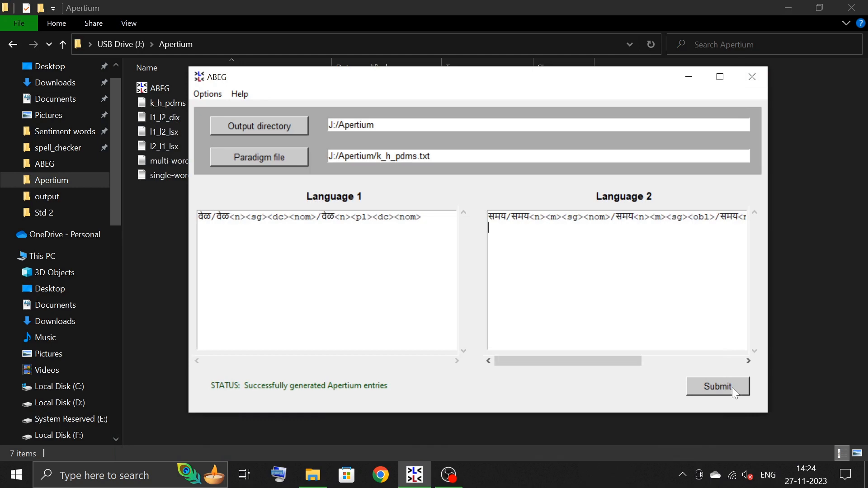
{"action": "double_click", "coordinate": [146, 117]}
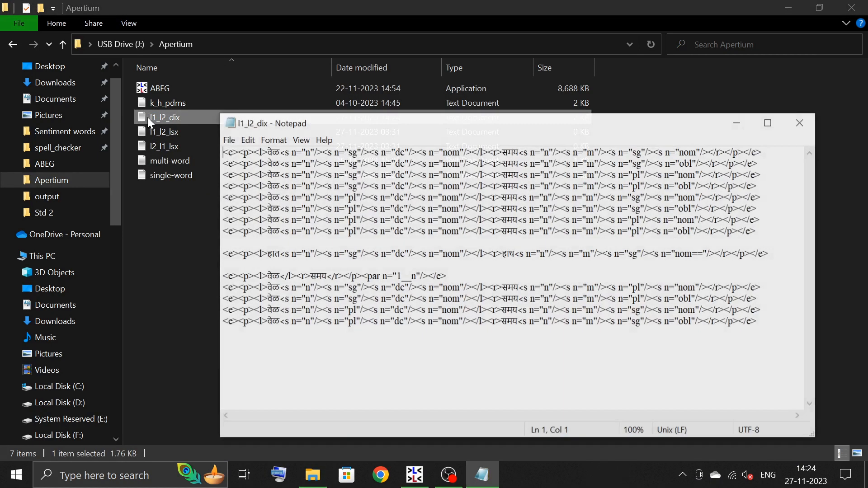
{"action": "left_click_drag", "start_coordinate": [565, 126], "coordinate": [559, 93]}
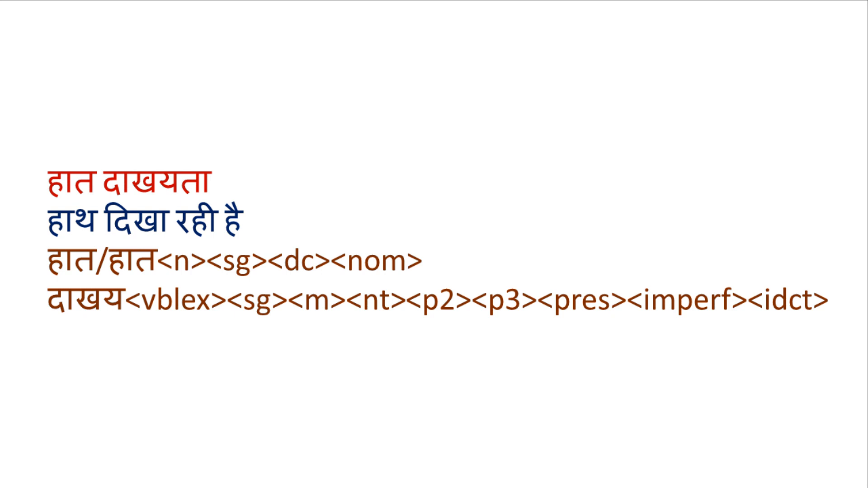
{"action": "key", "text": "Right"}
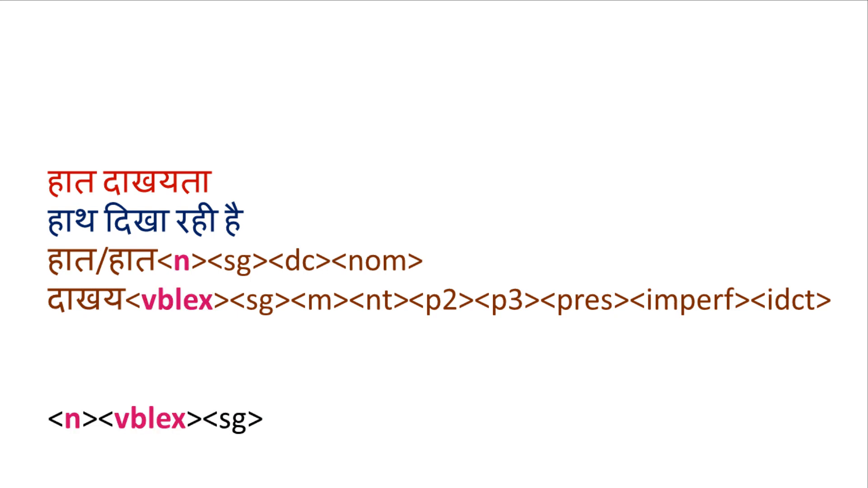
{"action": "key", "text": "Right"}
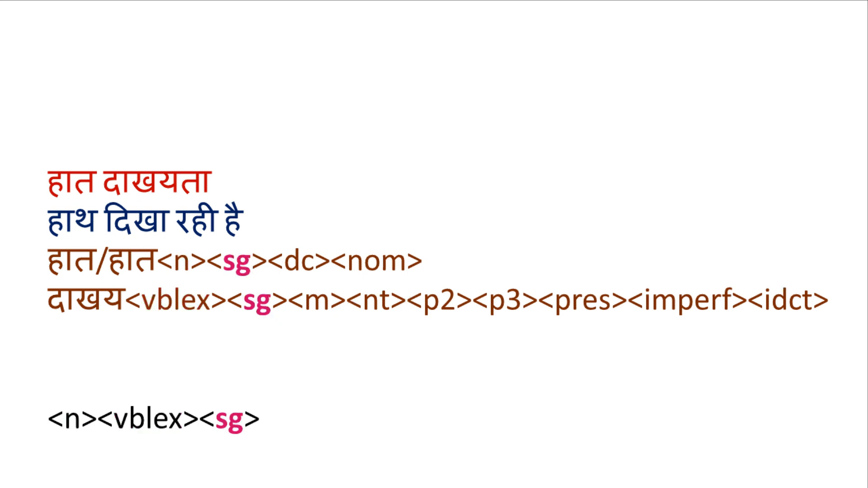
{"action": "key", "text": "Right"}
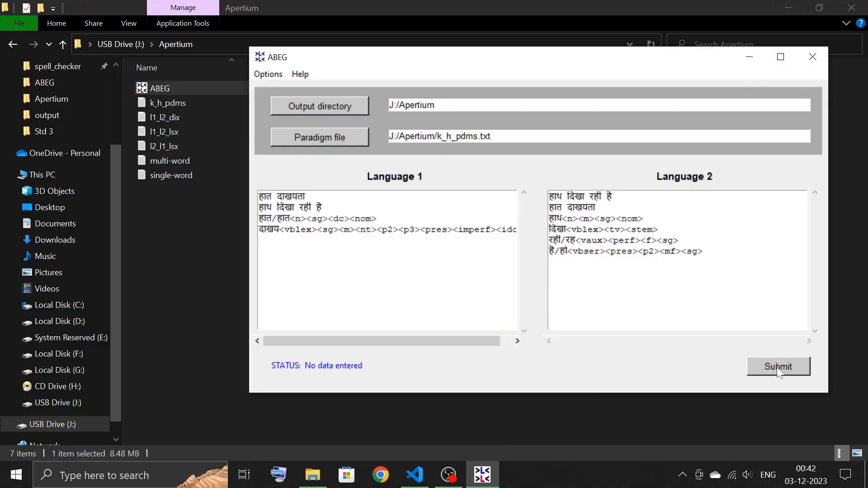
Generate the entries for the multiword pair हात दाखयता / हाथ दिखा रही है and review the l1_l2_lsx file with enlarged text.
{"action": "left_click", "coordinate": [777, 371]}
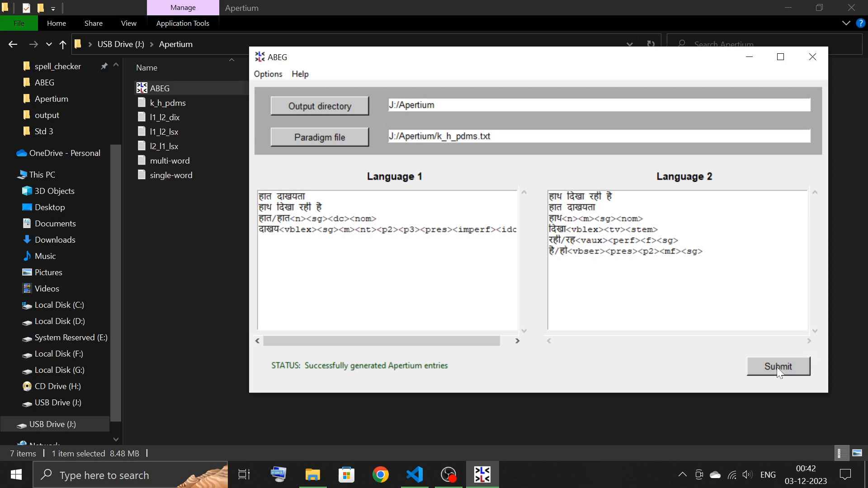
{"action": "double_click", "coordinate": [177, 136]}
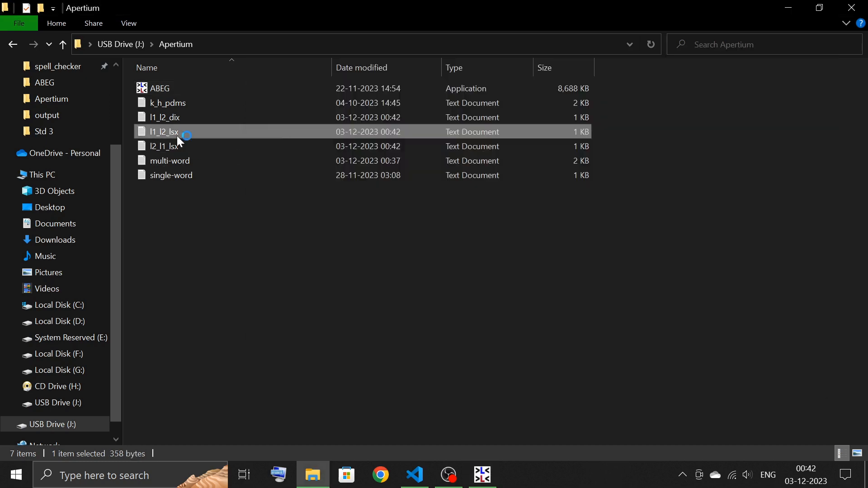
{"action": "key", "text": "ctrl+plus"}
{"action": "key", "text": "ctrl+plus"}
{"action": "key", "text": "ctrl+plus"}
{"action": "key", "text": "ctrl+plus"}
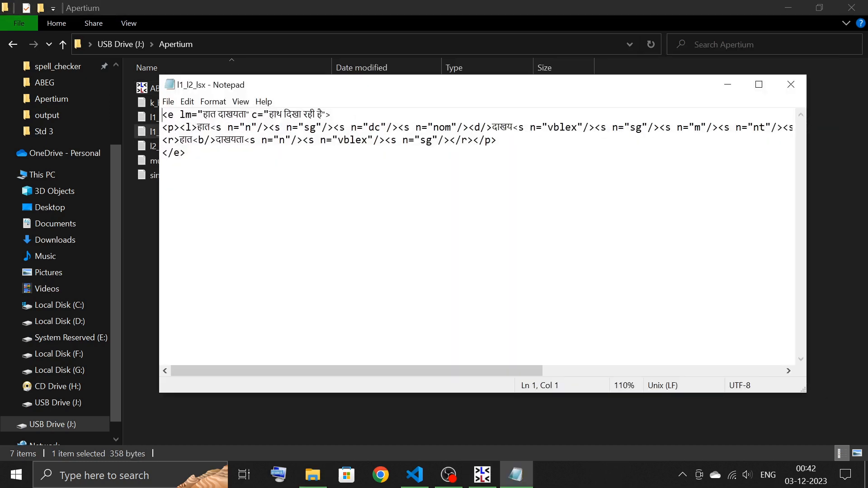
{"action": "left_click", "coordinate": [790, 85]}
Open the l2_l1_lsx file, enlarge its text to 150%, review the multiword entry and close the file.
{"action": "left_click", "coordinate": [173, 147]}
{"action": "double_click", "coordinate": [173, 147]}
{"action": "key", "text": "ctrl+plus"}
{"action": "key", "text": "ctrl+plus"}
{"action": "key", "text": "ctrl+plus"}
{"action": "key", "text": "ctrl+plus"}
{"action": "key", "text": "ctrl+plus"}
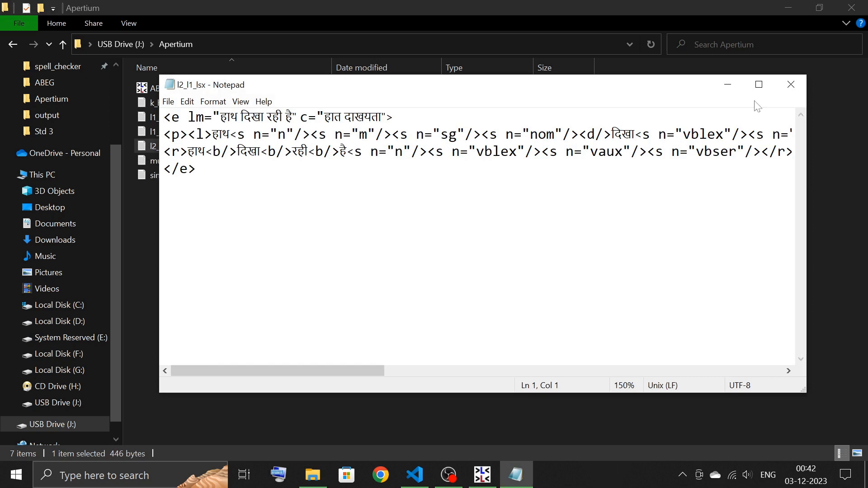
{"action": "left_click", "coordinate": [785, 88]}
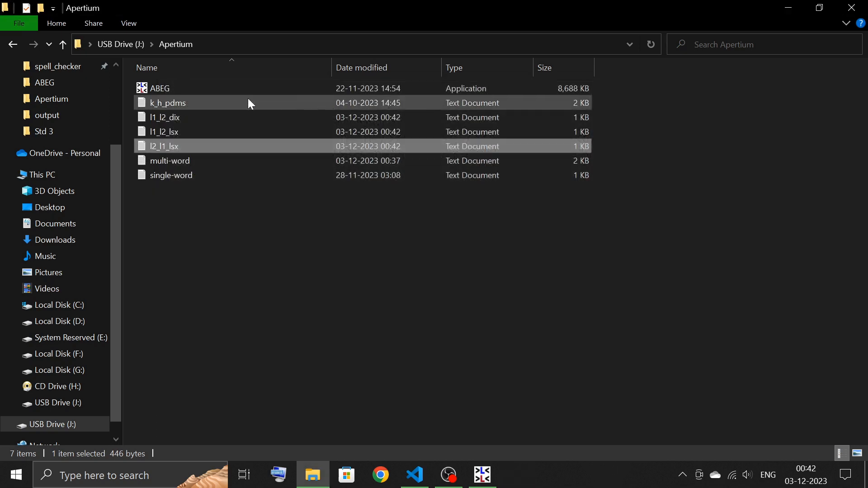
Review the multiword entry in the l1_l2_dix file, close it and point out the two lsx files.
{"action": "double_click", "coordinate": [190, 118]}
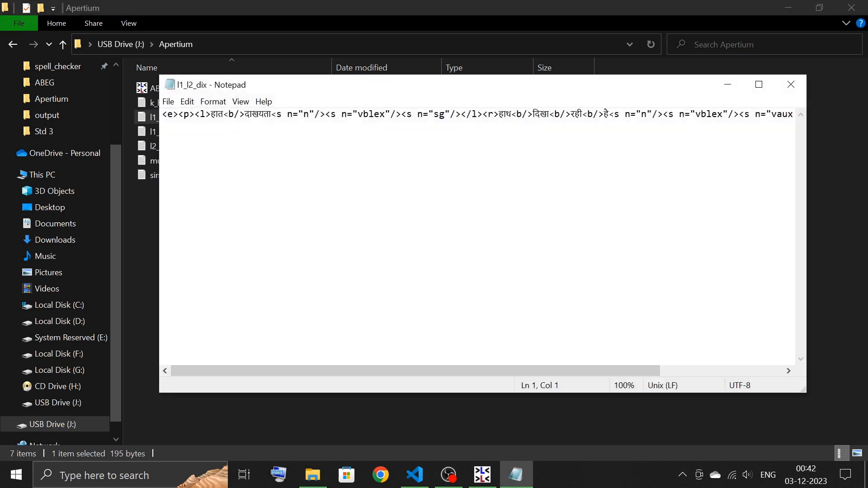
{"action": "scroll", "coordinate": [477, 235], "scroll_direction": "up", "scroll_amount": 3}
{"action": "scroll", "coordinate": [477, 235], "scroll_direction": "down", "scroll_amount": 2}
{"action": "left_click", "coordinate": [797, 89]}
{"action": "left_click", "coordinate": [162, 132]}
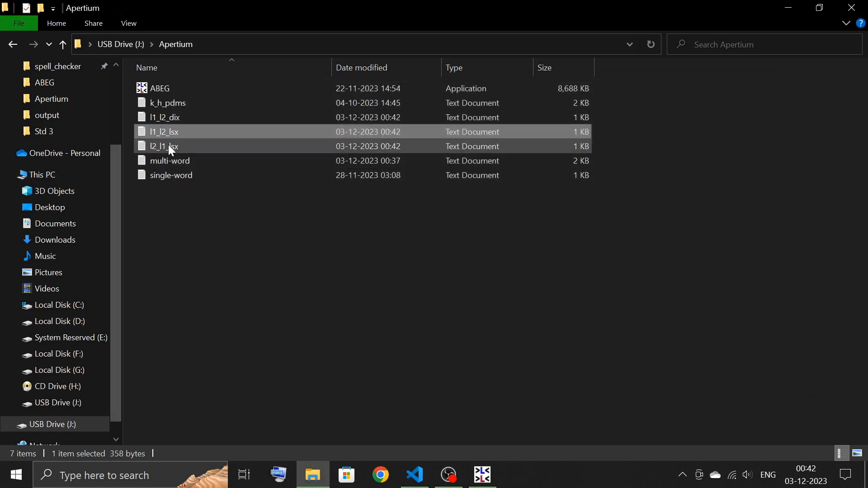
{"action": "left_click", "coordinate": [170, 146]}
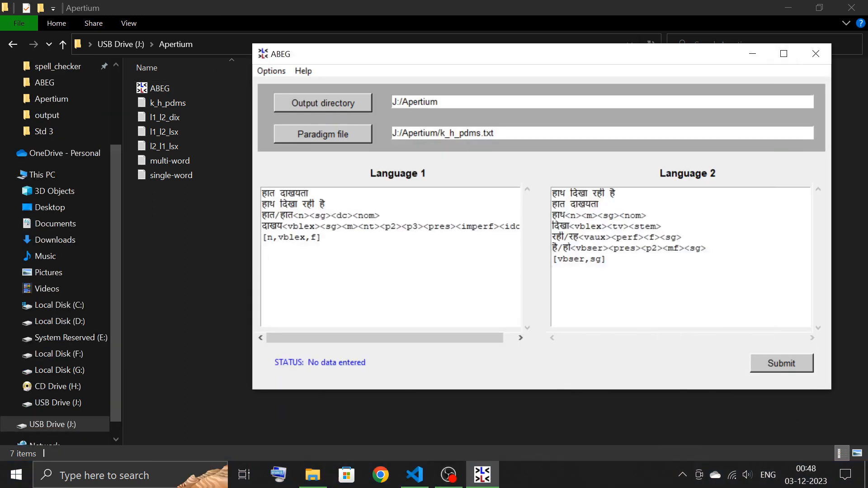
Generate the multiword entries with the custom tags [n,vblex,f] and [vbser,sg], and review the enlarged l1_l2_dix entry to its end.
{"action": "left_click", "coordinate": [781, 362]}
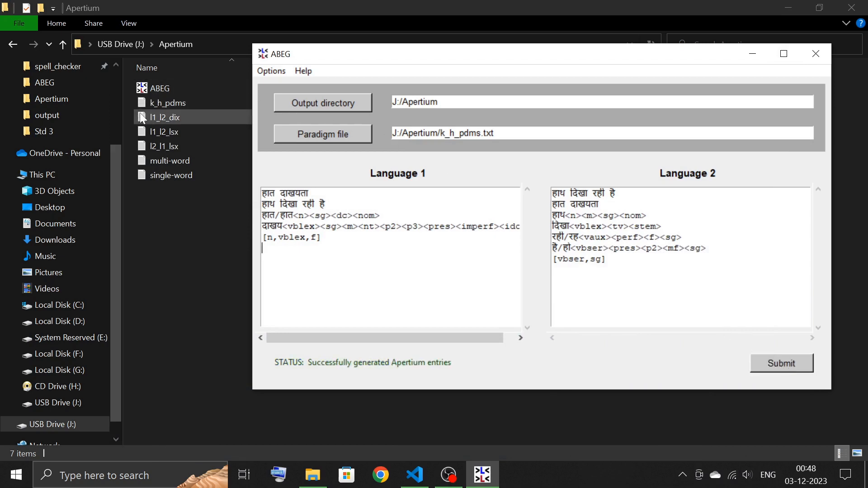
{"action": "double_click", "coordinate": [175, 118]}
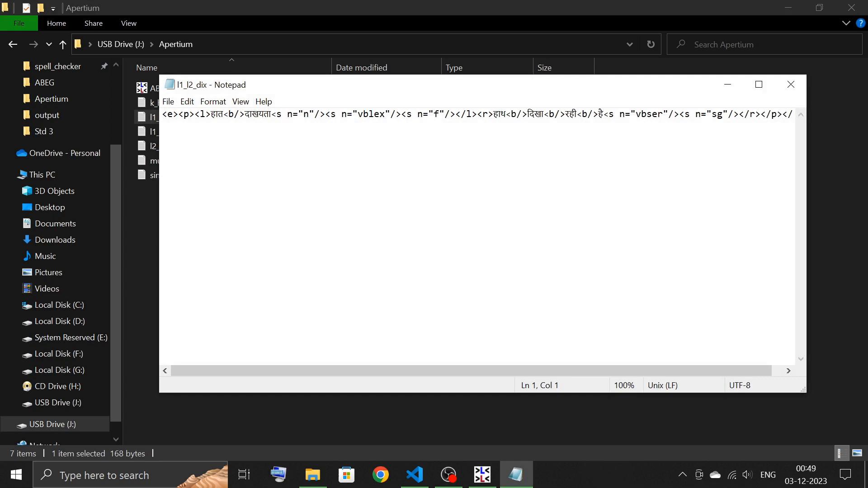
{"action": "key", "text": "ctrl+plus"}
{"action": "key", "text": "ctrl+plus"}
{"action": "key", "text": "ctrl+plus"}
{"action": "key", "text": "ctrl+plus"}
{"action": "left_click_drag", "start_coordinate": [561, 369], "coordinate": [792, 375]}
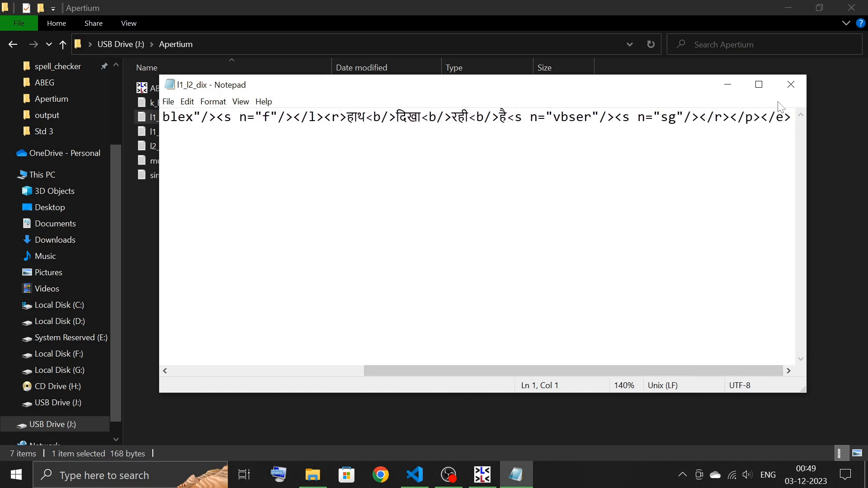
{"action": "left_click", "coordinate": [790, 84]}
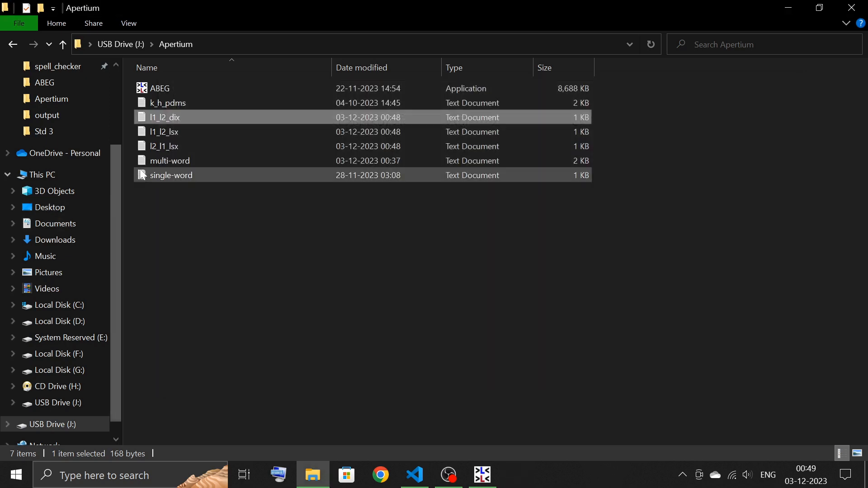
Open l2_l1_lsx with its text enlarged to 170% and highlight the vbser and sg tags in the entry.
{"action": "double_click", "coordinate": [181, 154]}
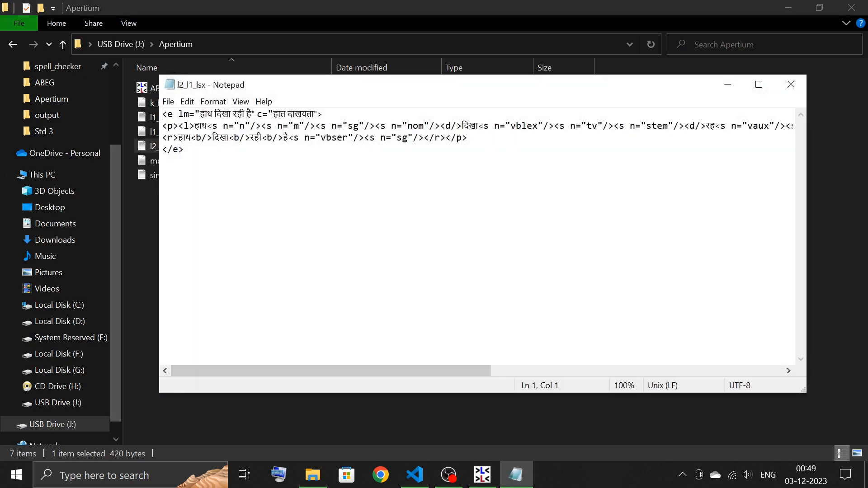
{"action": "key", "text": "ctrl+plus"}
{"action": "key", "text": "ctrl+plus"}
{"action": "key", "text": "ctrl+plus"}
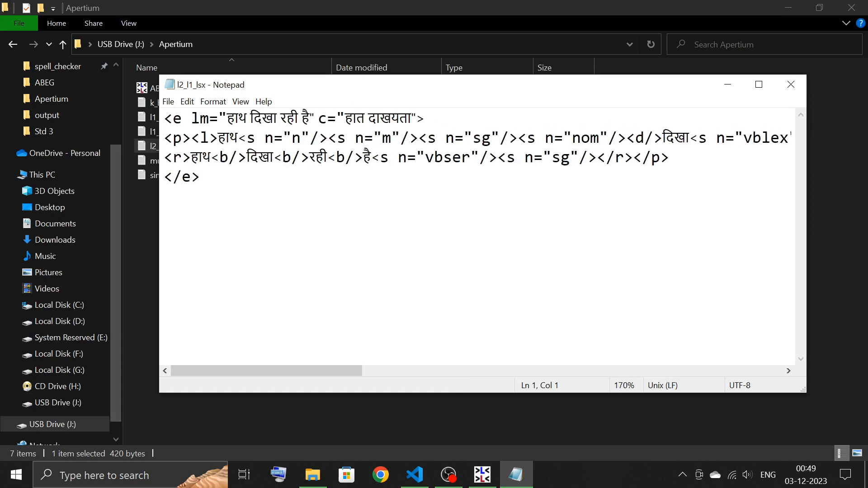
{"action": "left_click_drag", "start_coordinate": [425, 157], "coordinate": [579, 157]}
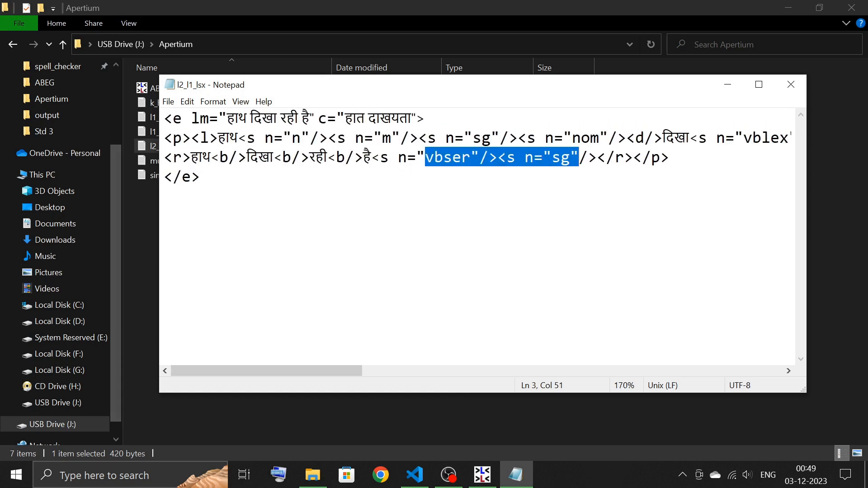
{"action": "left_click", "coordinate": [793, 85]}
Open l1_l2_lsx with enlarged text and highlight the tags at the end of the हात दाखयता entry's third line.
{"action": "double_click", "coordinate": [161, 130]}
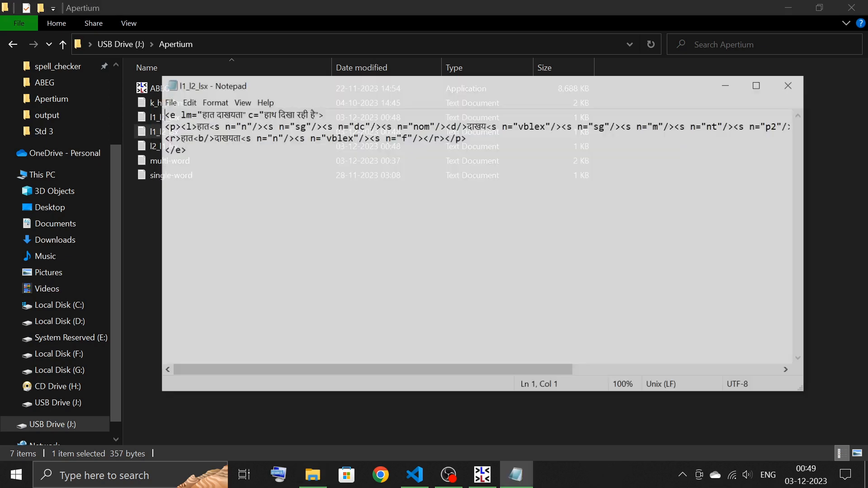
{"action": "key", "text": "ctrl+plus"}
{"action": "key", "text": "ctrl+plus"}
{"action": "key", "text": "ctrl+plus"}
{"action": "left_click_drag", "start_coordinate": [299, 147], "coordinate": [487, 147]}
{"action": "left_click", "coordinate": [164, 178]}
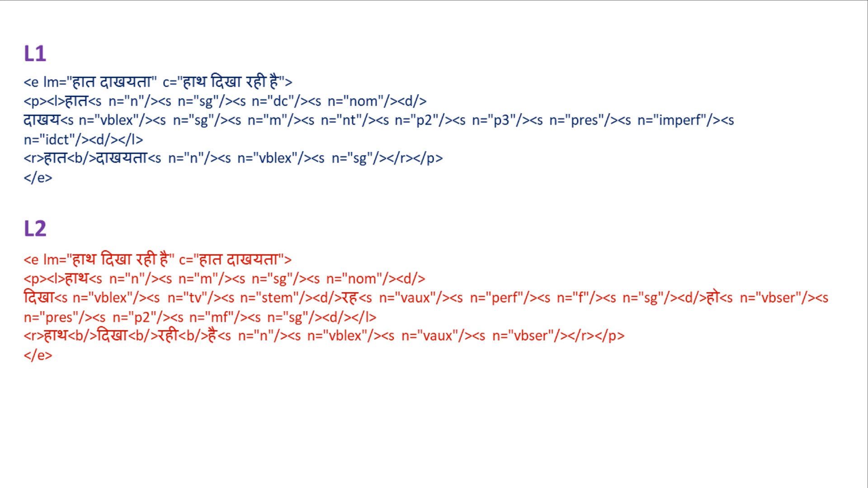
{"action": "key", "text": "Right"}
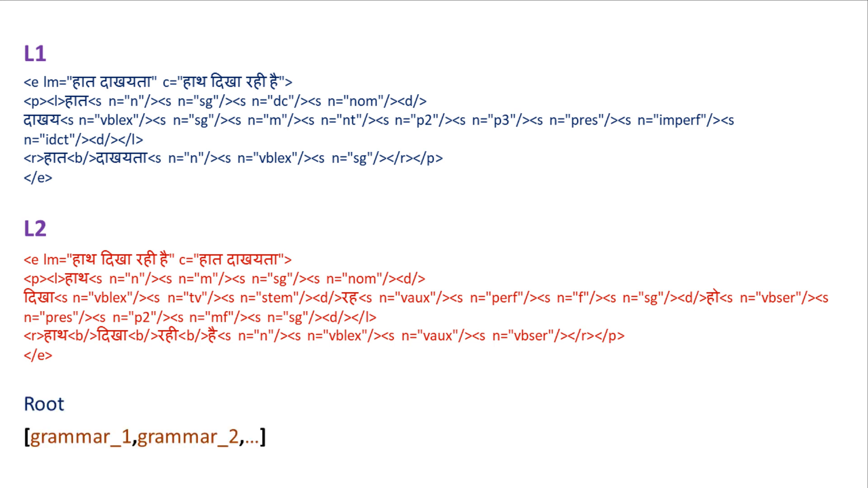
{"action": "key", "text": "Right"}
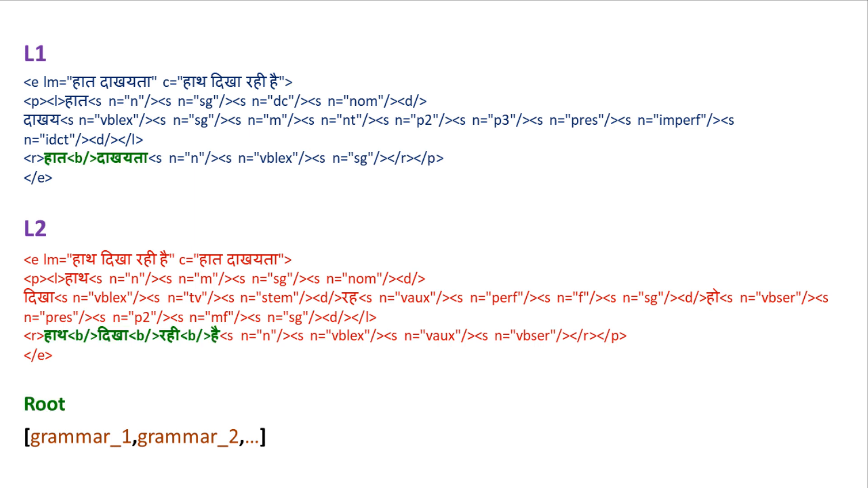
{"action": "key", "text": "Right"}
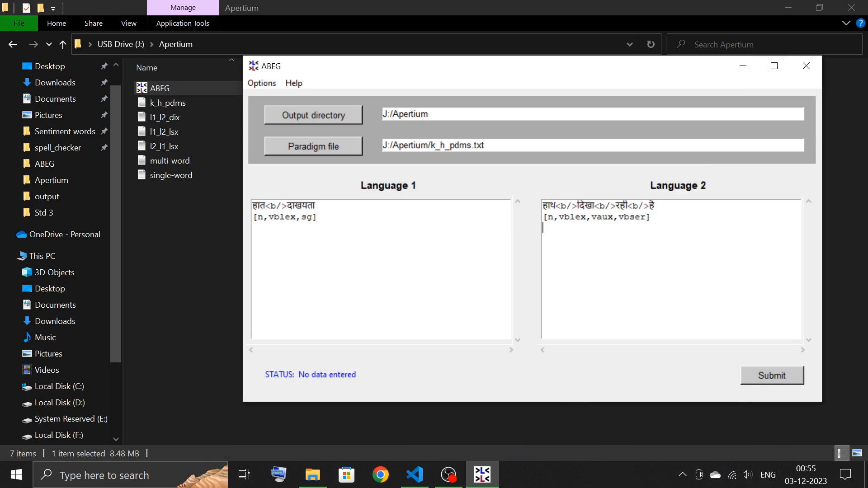
Generate the entries from the roots हात<b/>दाखयता [n,vblex,sg] and हाथ<b/>दिखा<b/>रही<b/>है [n,vblex,vaux,vbser].
{"action": "left_click", "coordinate": [543, 227]}
{"action": "left_click", "coordinate": [764, 373]}
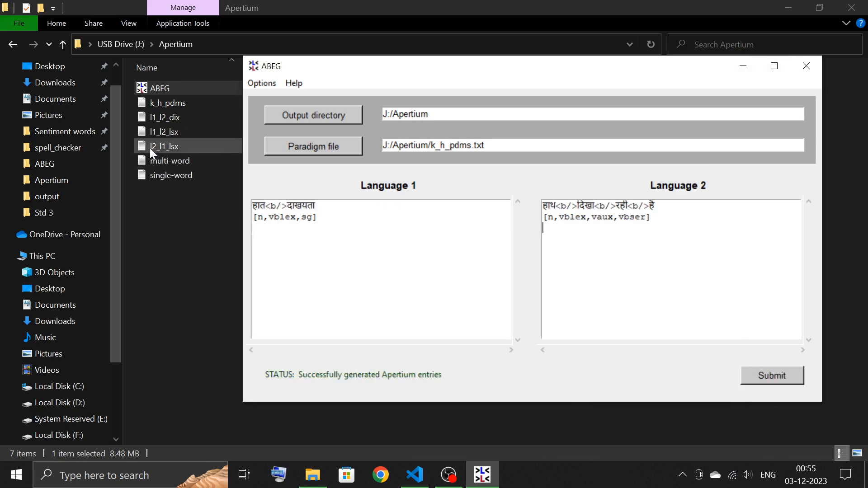
Open l1_l2_dix with its text enlarged to 150%, review the हात<b/>दाखयता entry, and close the file.
{"action": "double_click", "coordinate": [168, 118]}
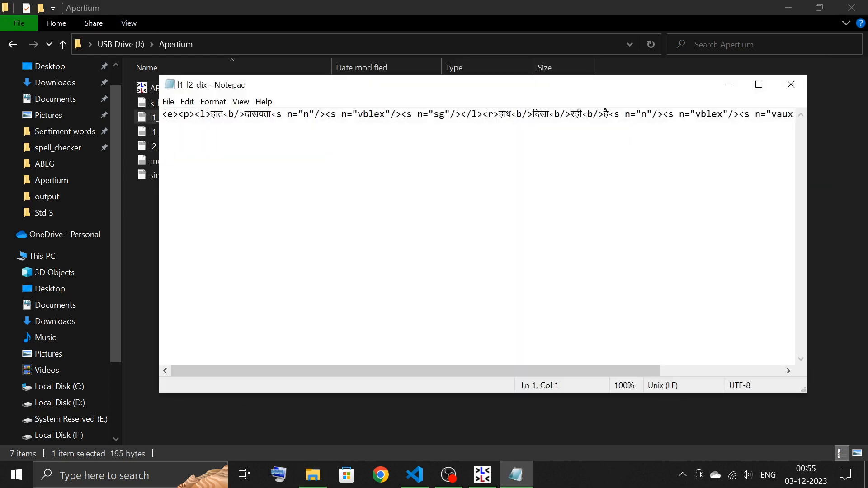
{"action": "key", "text": "ctrl+plus"}
{"action": "key", "text": "ctrl+plus"}
{"action": "key", "text": "ctrl+plus"}
{"action": "key", "text": "ctrl+plus"}
{"action": "key", "text": "ctrl+plus"}
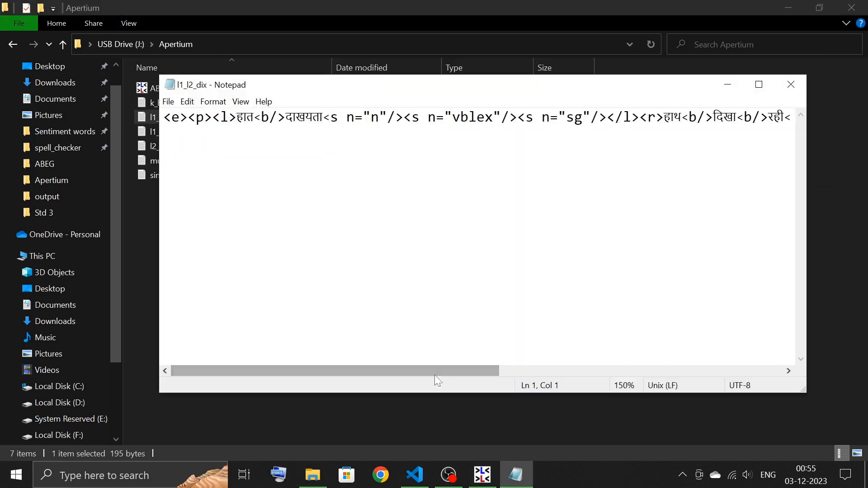
{"action": "left_click_drag", "start_coordinate": [436, 369], "coordinate": [324, 365]}
{"action": "left_click", "coordinate": [791, 84]}
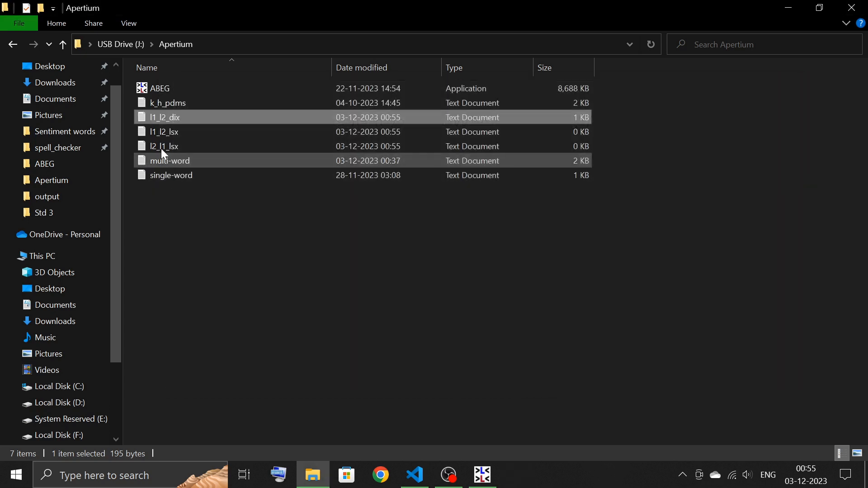
Open l1_l2_lsx and l2_l1_lsx one after the other to check their contents, closing each file.
{"action": "double_click", "coordinate": [163, 136]}
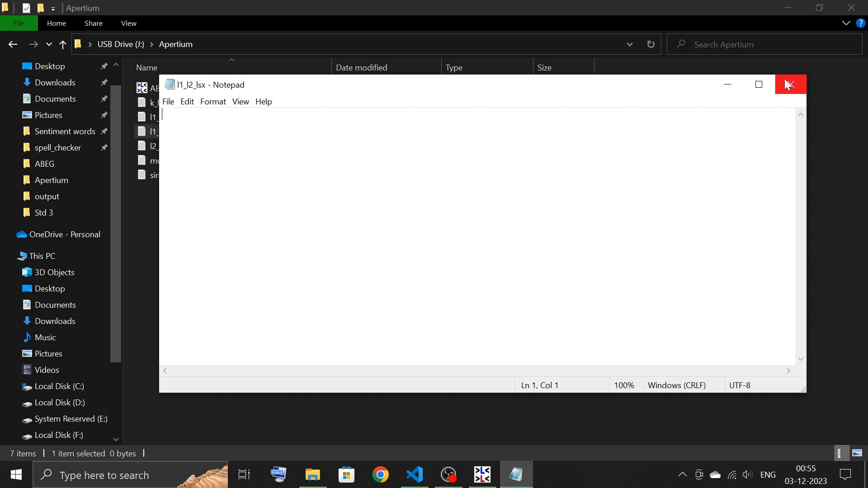
{"action": "left_click", "coordinate": [788, 83]}
{"action": "double_click", "coordinate": [160, 145]}
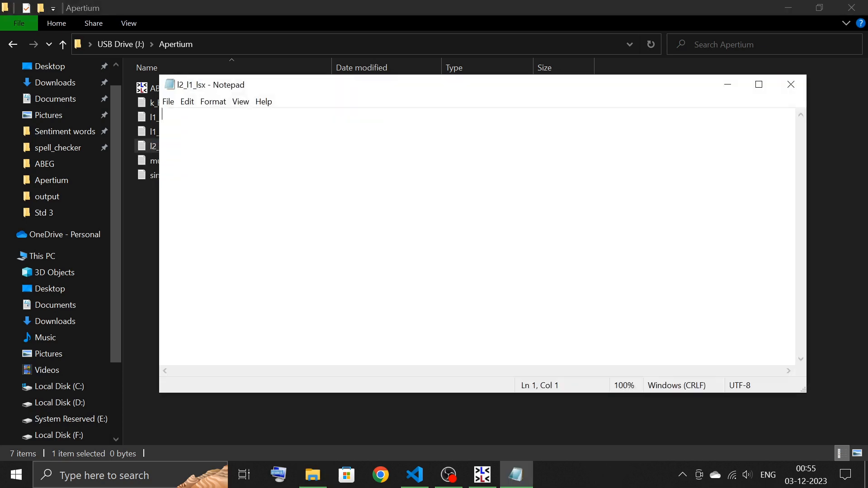
{"action": "left_click", "coordinate": [797, 94]}
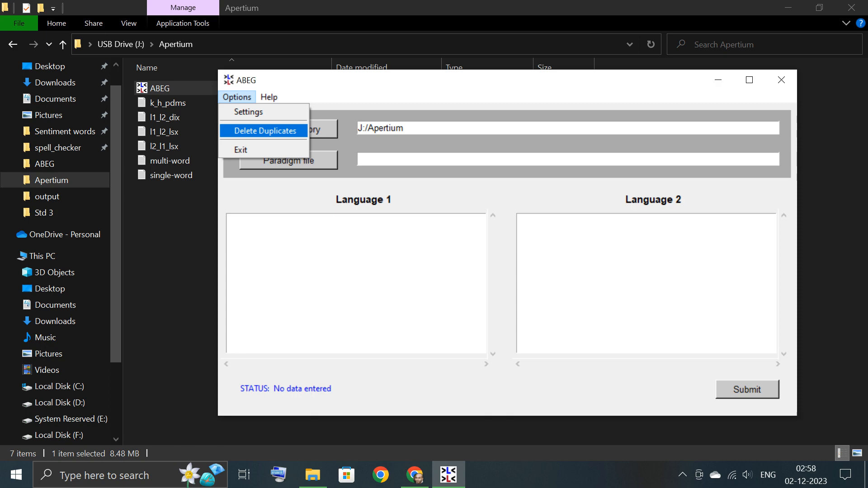
Delete the duplicate entries from the output files in J:/Apertium using ABEG's Delete Duplicates option.
{"action": "key", "text": "Return"}
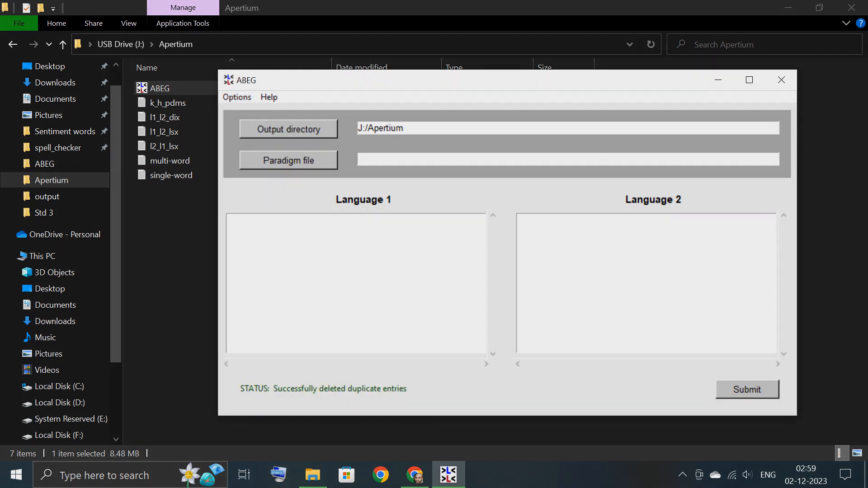